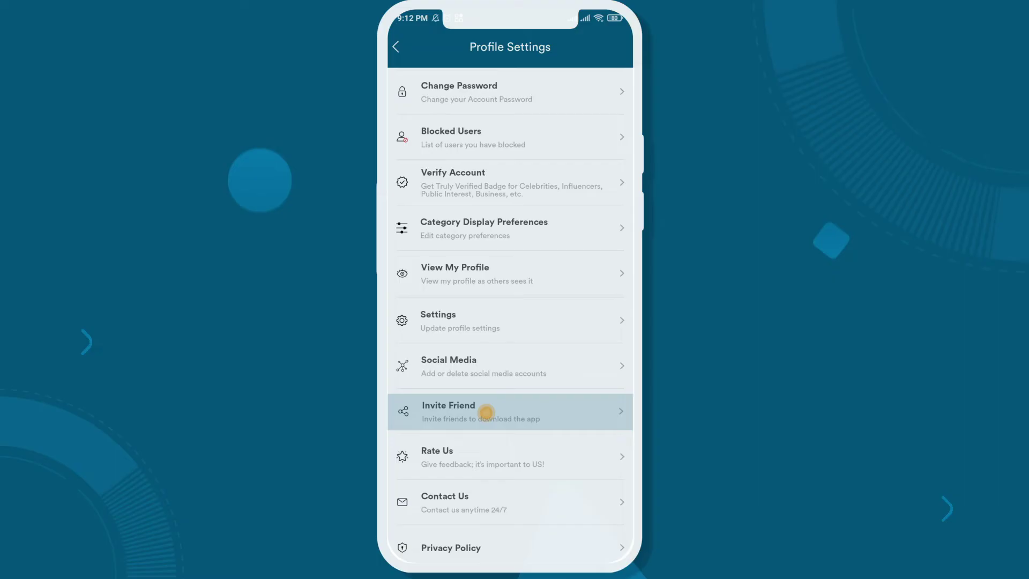
# Open the Share using sheet for referral code GG7CZG from the Invite Friend screen
pyautogui.click(495, 147)
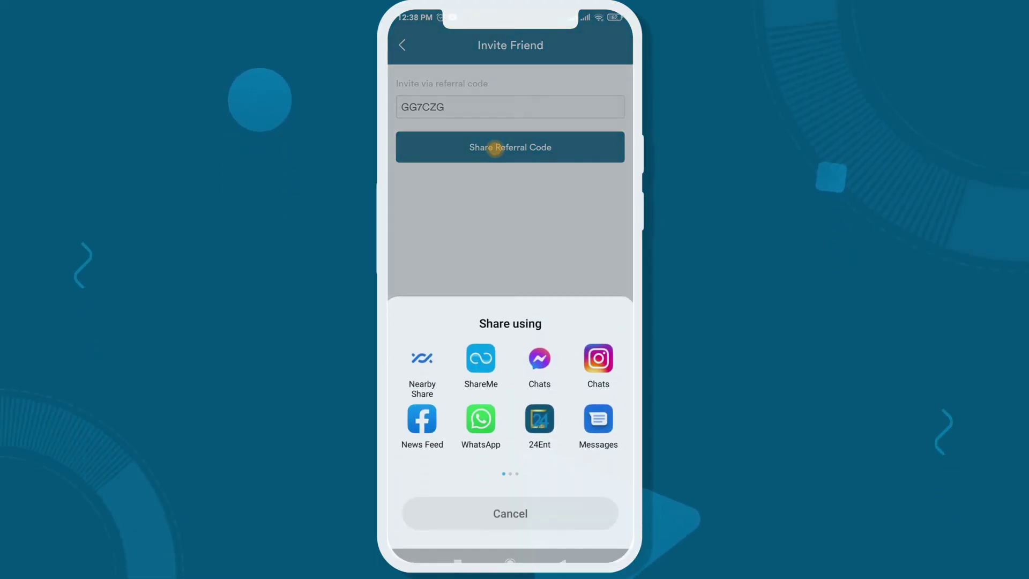